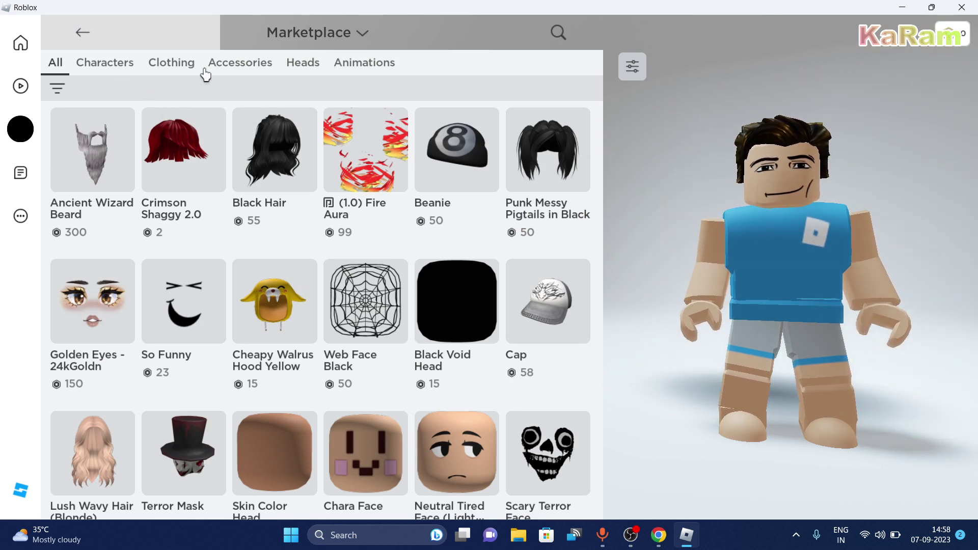
- Show only character bundles in the Marketplace via the Characters category
left_click(116, 71)
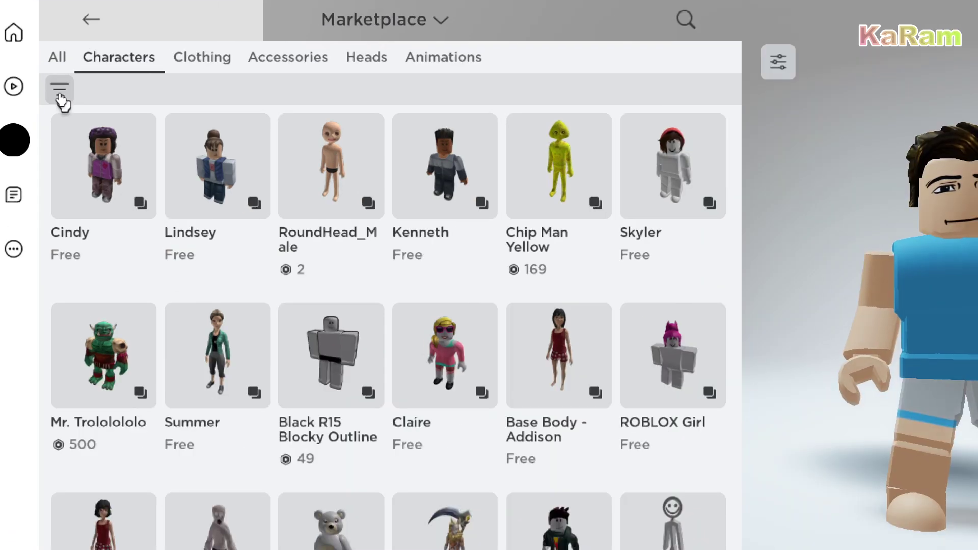
- Sort the Characters listing by Recently Created and apply the filter
left_click(60, 92)
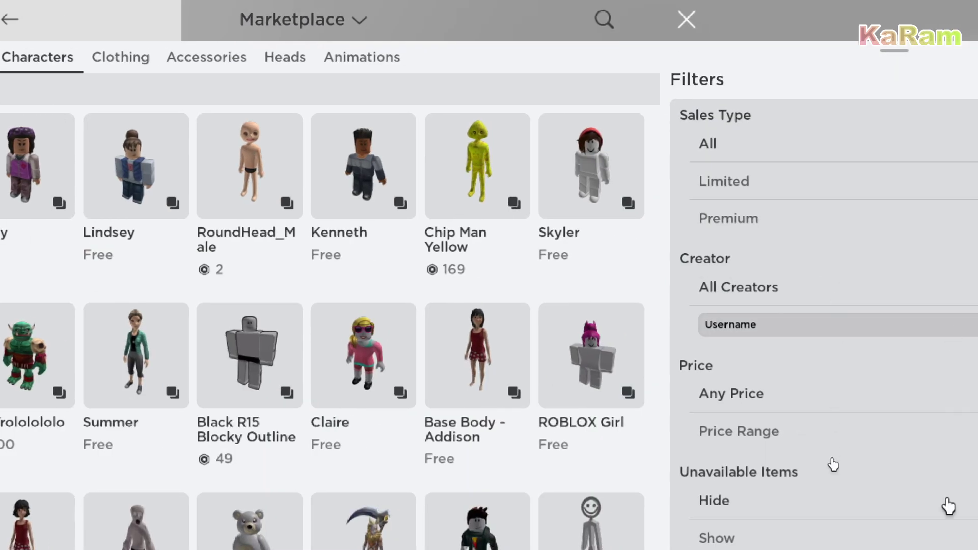
scroll(919, 429, "down", 2)
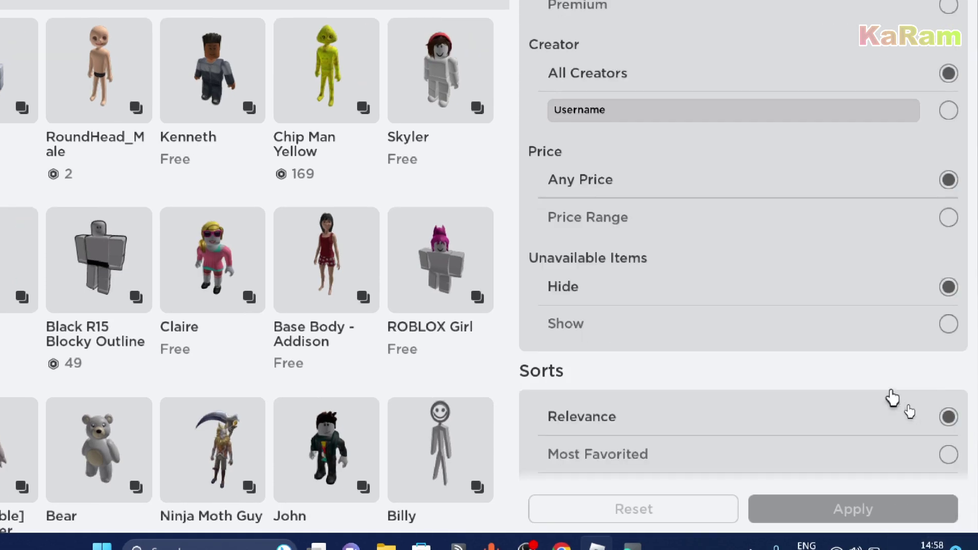
scroll(902, 405, "down", 2)
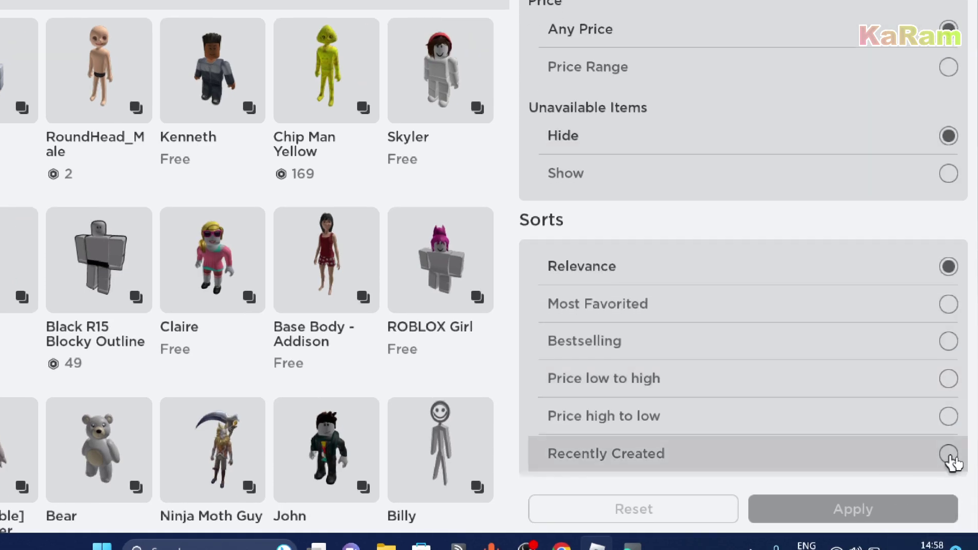
left_click(954, 462)
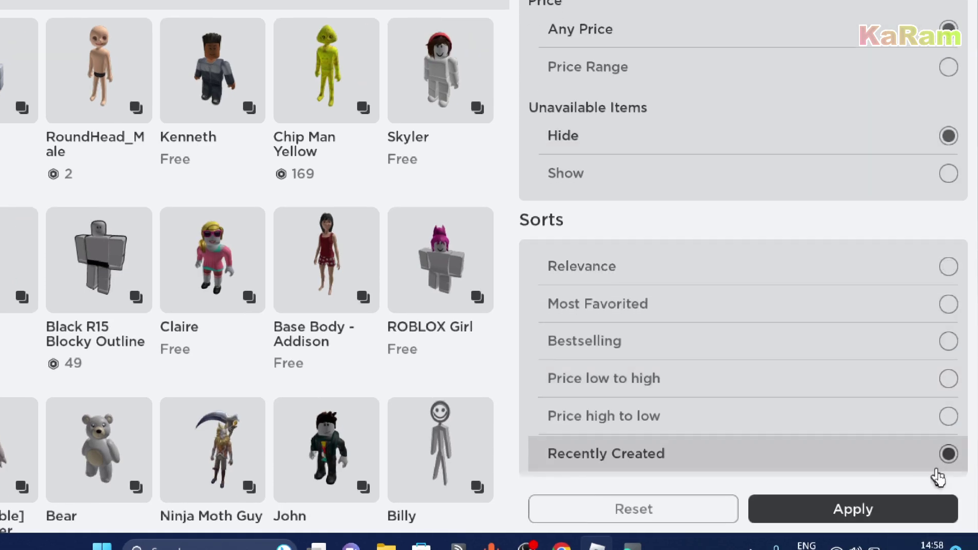
left_click(890, 516)
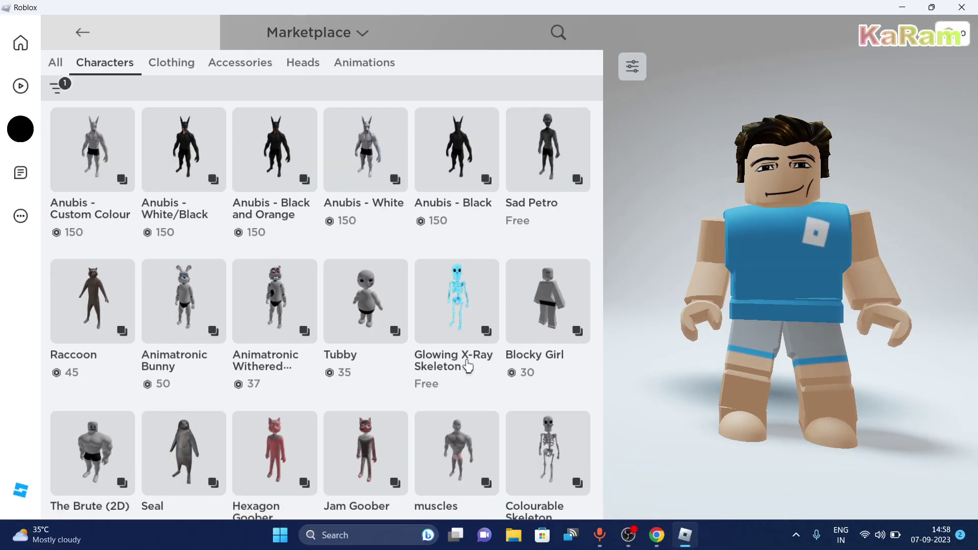
- Try on the free Glowing X-Ray Skeleton bundle and get it for the avatar
left_click(464, 325)
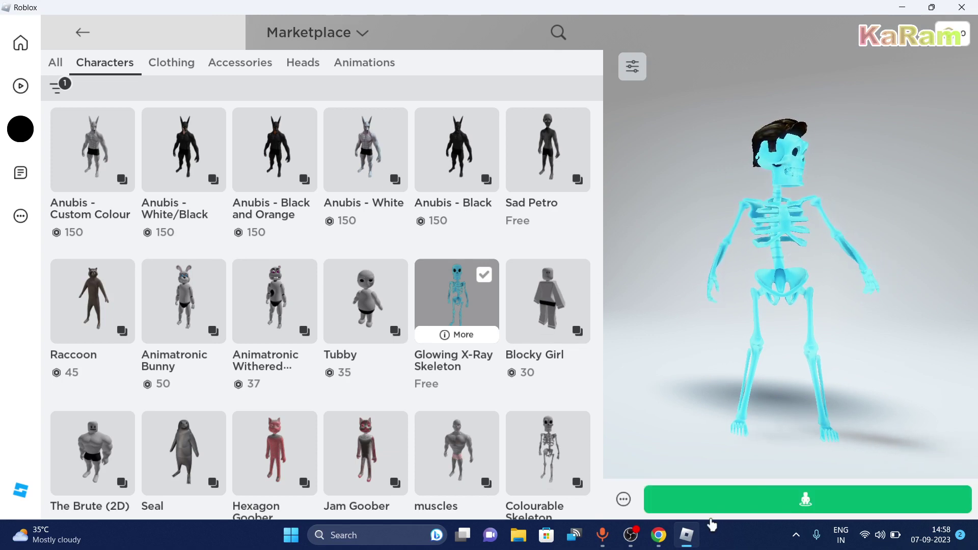
left_click(807, 499)
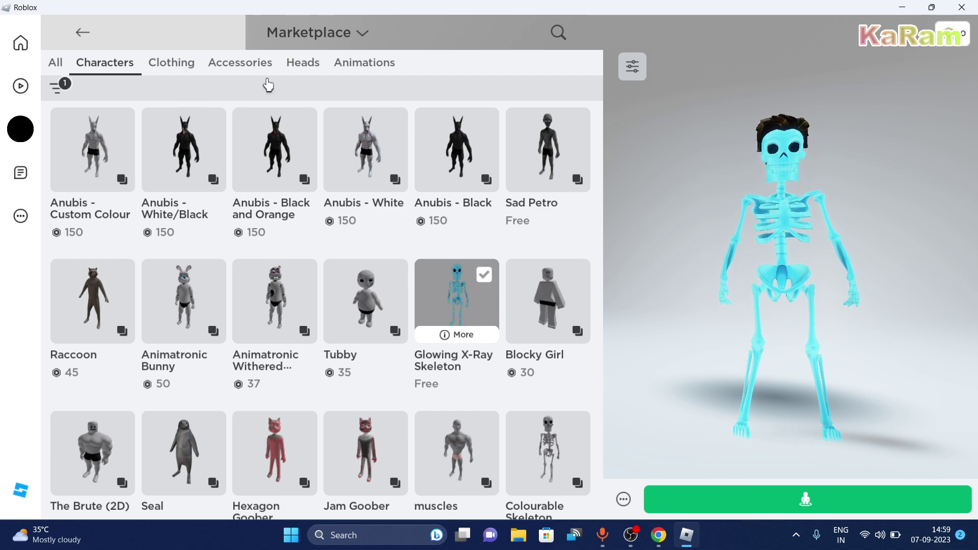
- Switch to Customize and equip the purchased Glowing X-Ray Skeleton character
left_click(364, 38)
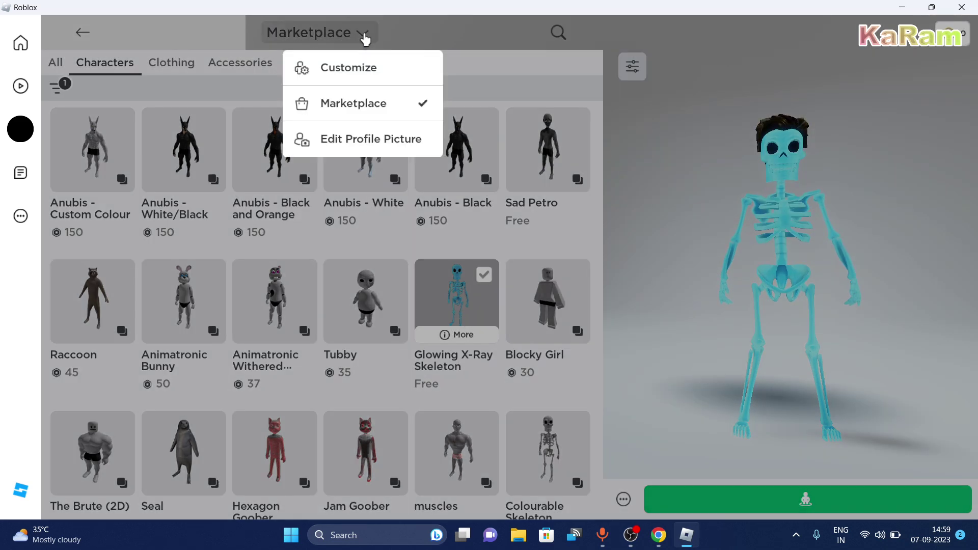
left_click(355, 73)
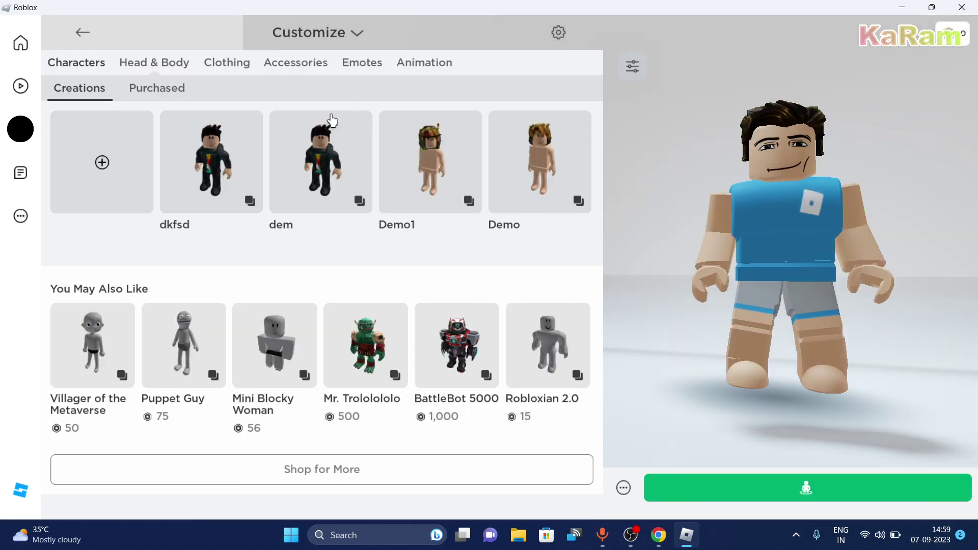
left_click(141, 93)
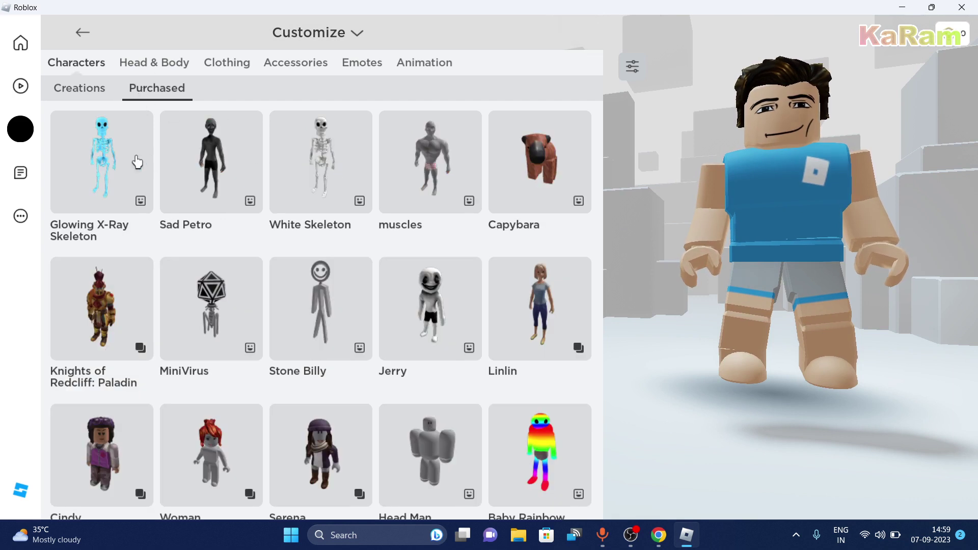
left_click(97, 166)
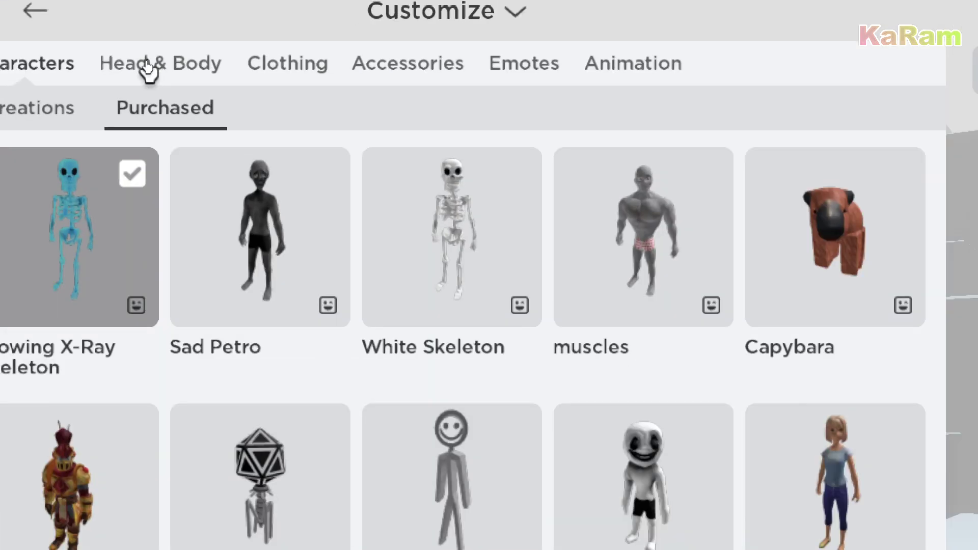
- Equip the Ring Head from Head & Body, then view the avatar full-size in Clothing Sorting
left_click(148, 69)
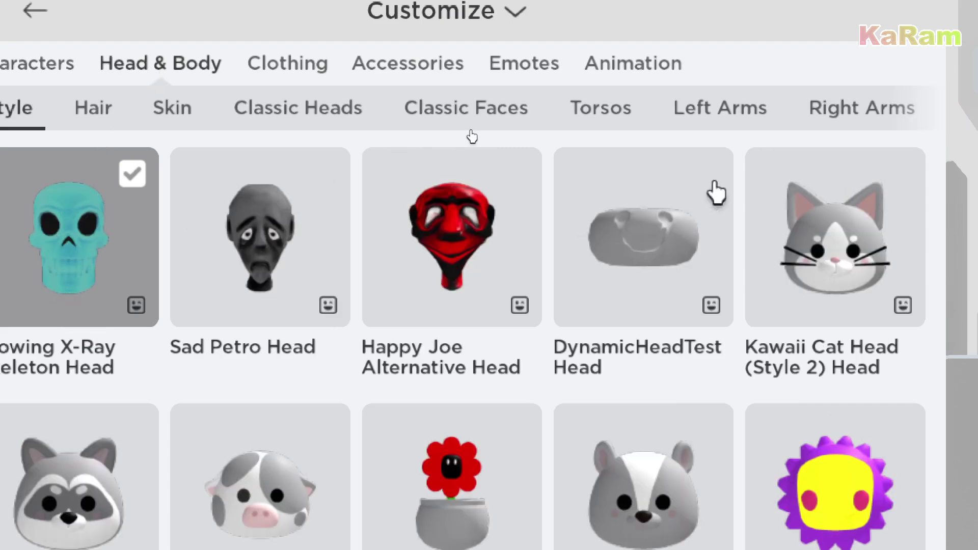
scroll(710, 191, "down", 5)
scroll(765, 183, "down", 2)
scroll(764, 184, "up", 4)
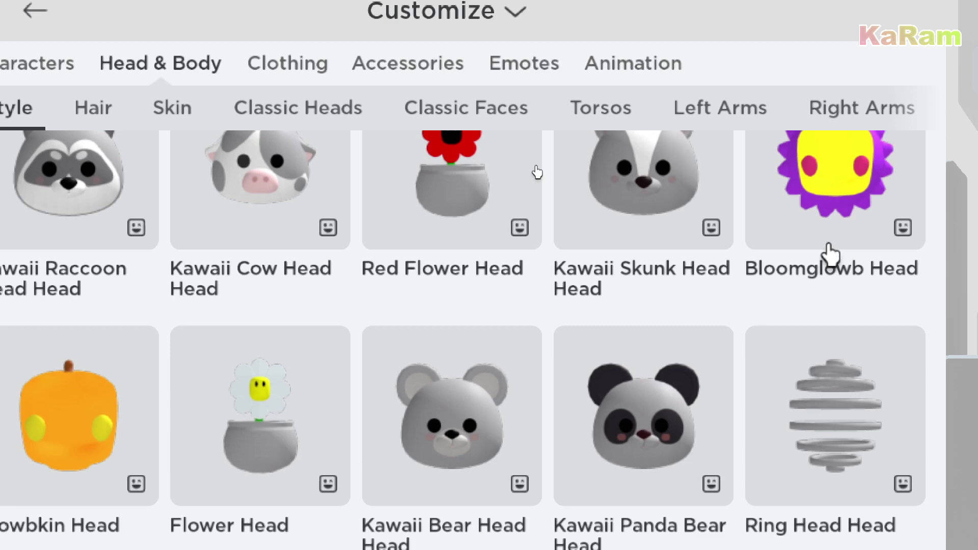
scroll(826, 256, "down", 2)
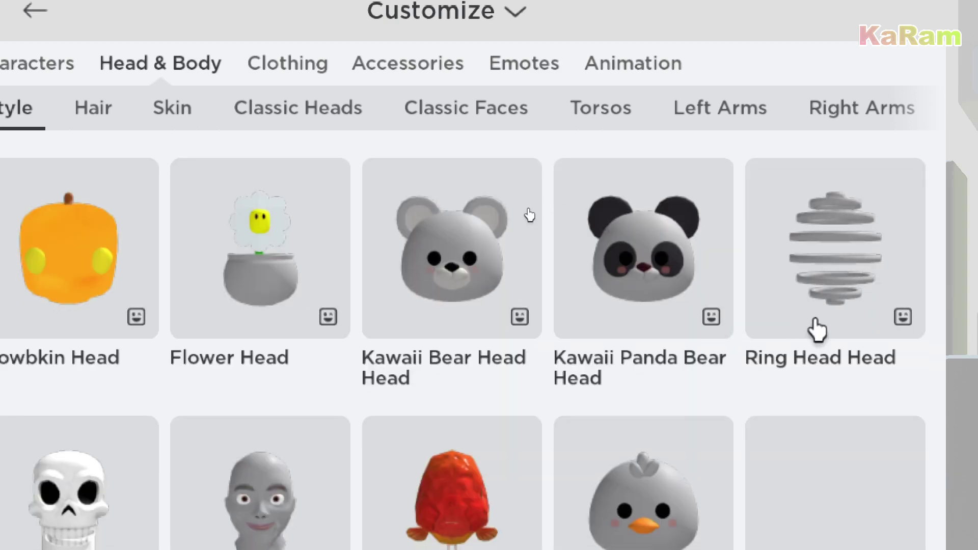
left_click(830, 272)
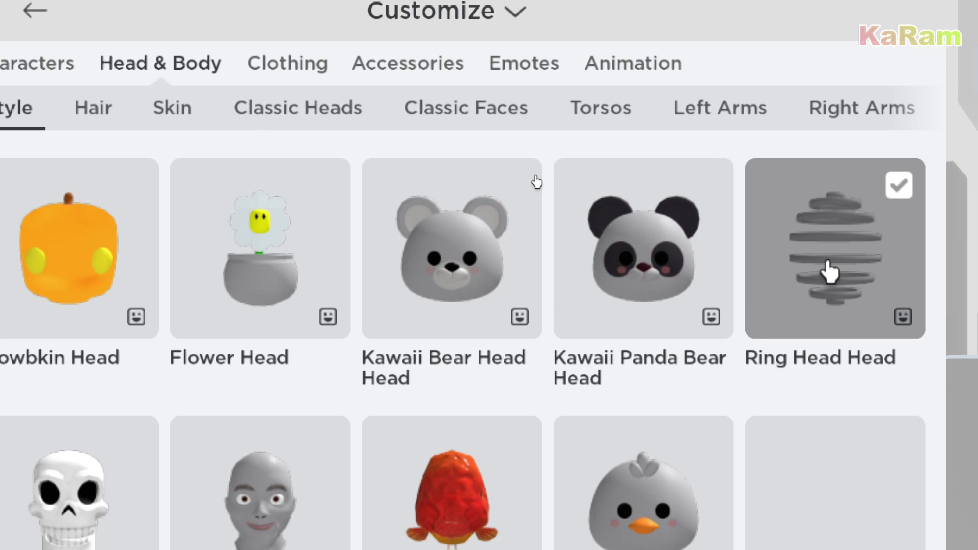
key("super")
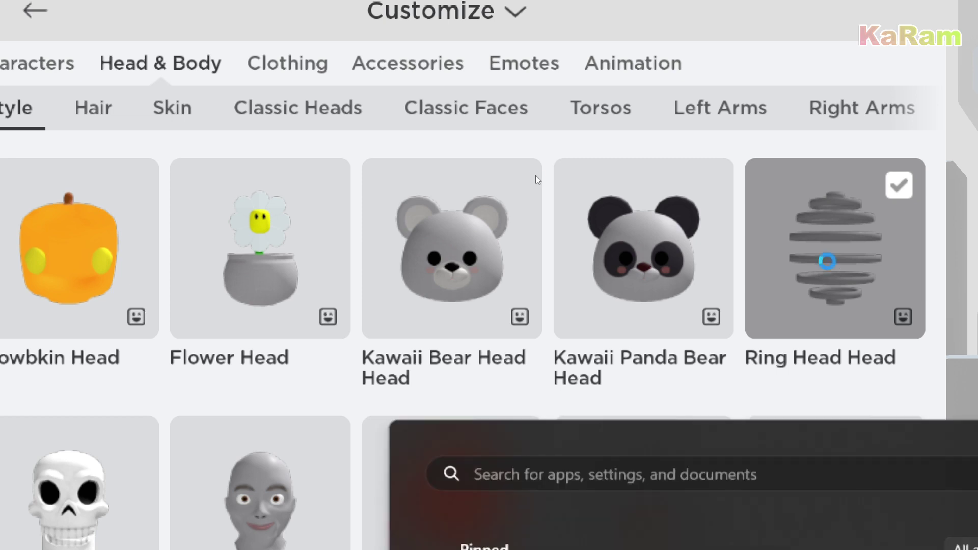
key("super")
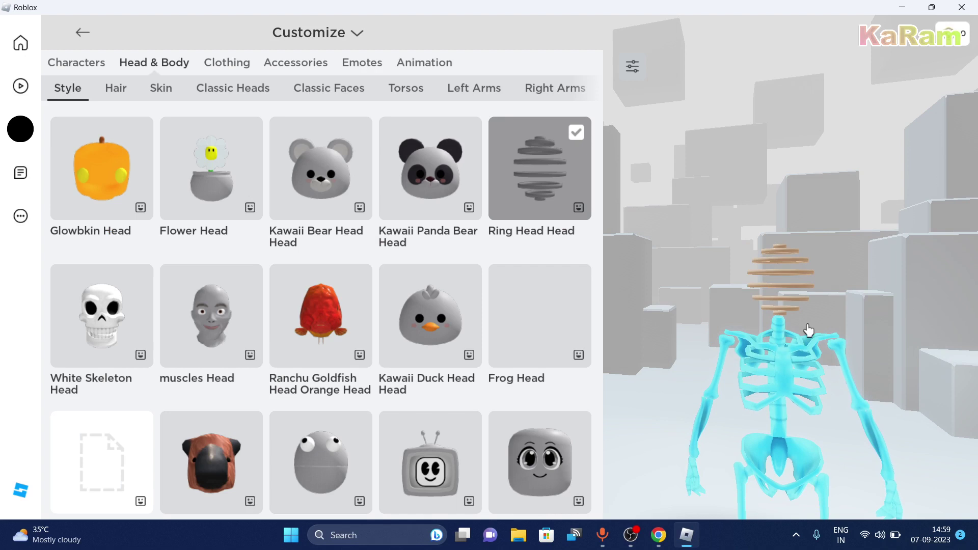
left_click(634, 69)
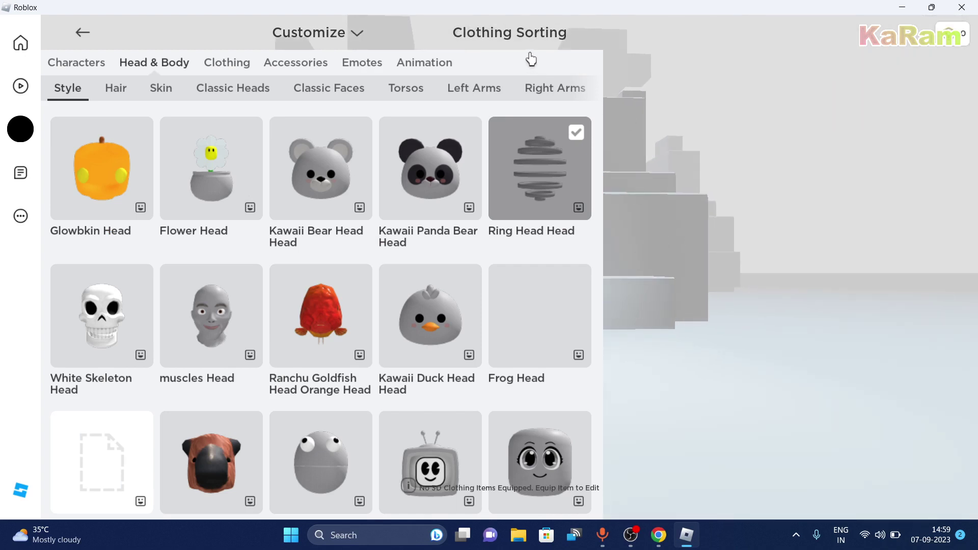
left_click(560, 160)
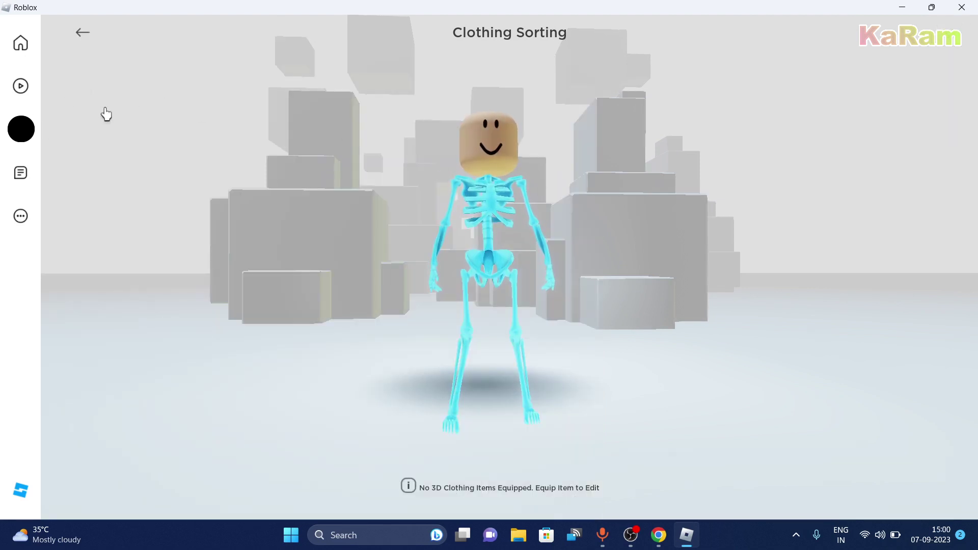
- Try the Ring Head again, then swap it for a plain faceless blocky head
left_click(79, 43)
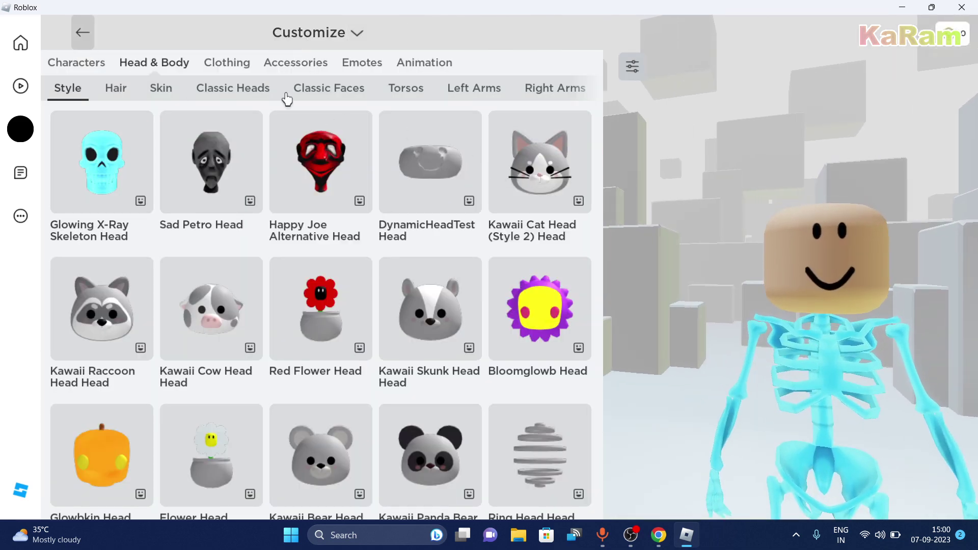
left_click(526, 448)
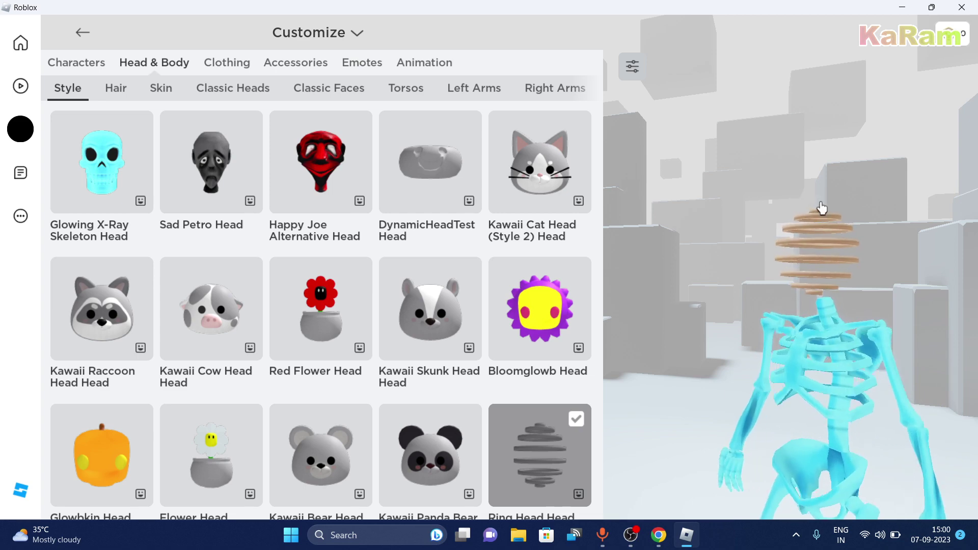
scroll(487, 314, "down", 3)
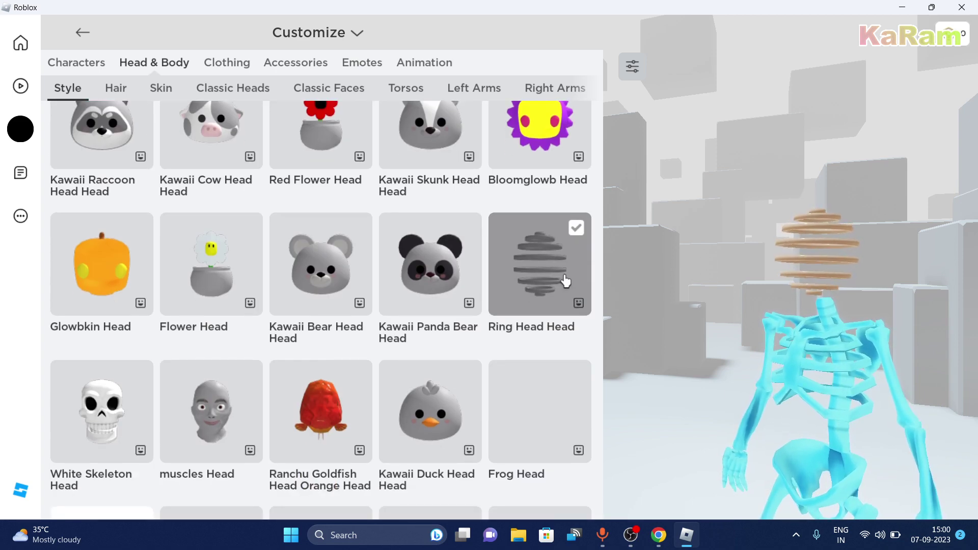
scroll(566, 281, "down", 1)
scroll(538, 271, "down", 2)
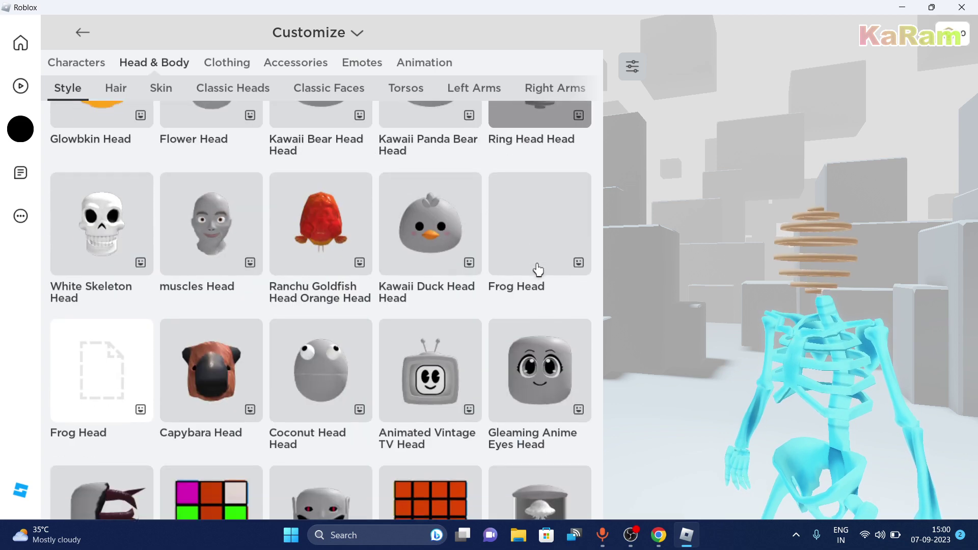
scroll(527, 240, "down", 2)
scroll(526, 240, "down", 2)
scroll(526, 240, "down", 1)
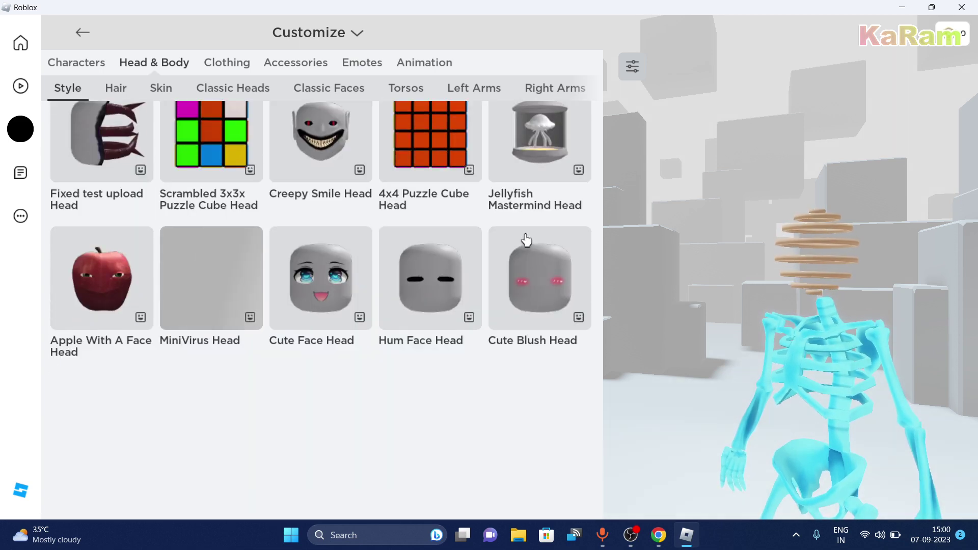
scroll(316, 257, "down", 1)
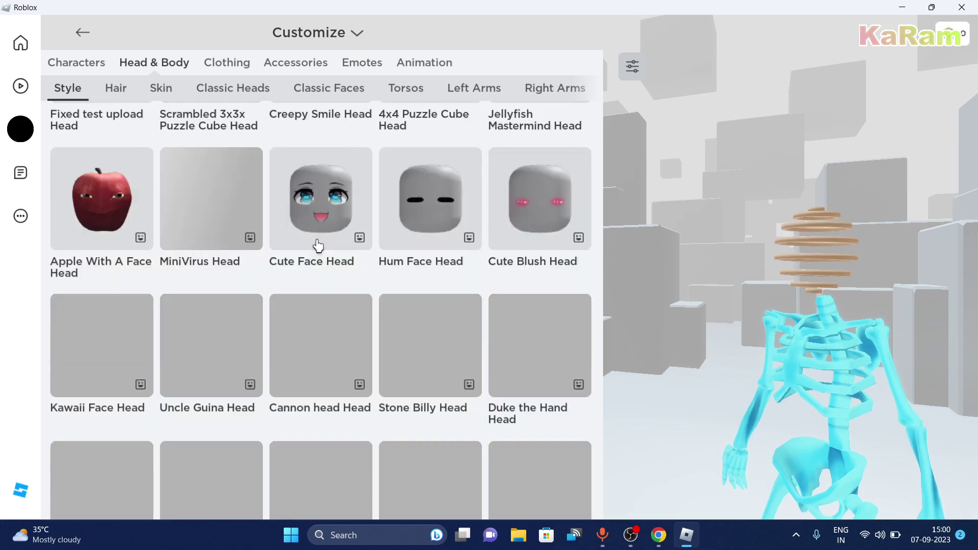
scroll(318, 245, "down", 2)
scroll(299, 259, "down", 1)
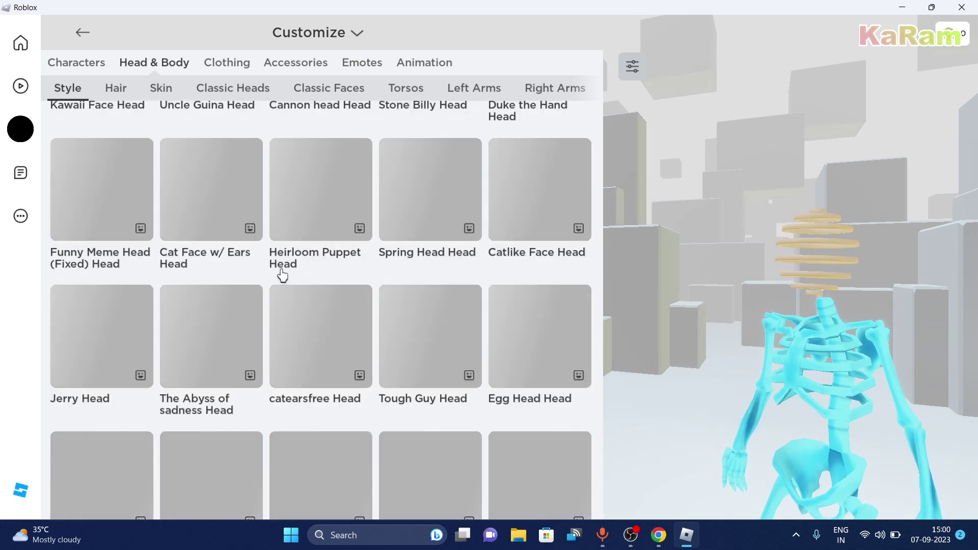
scroll(280, 277, "down", 3)
scroll(277, 281, "down", 1)
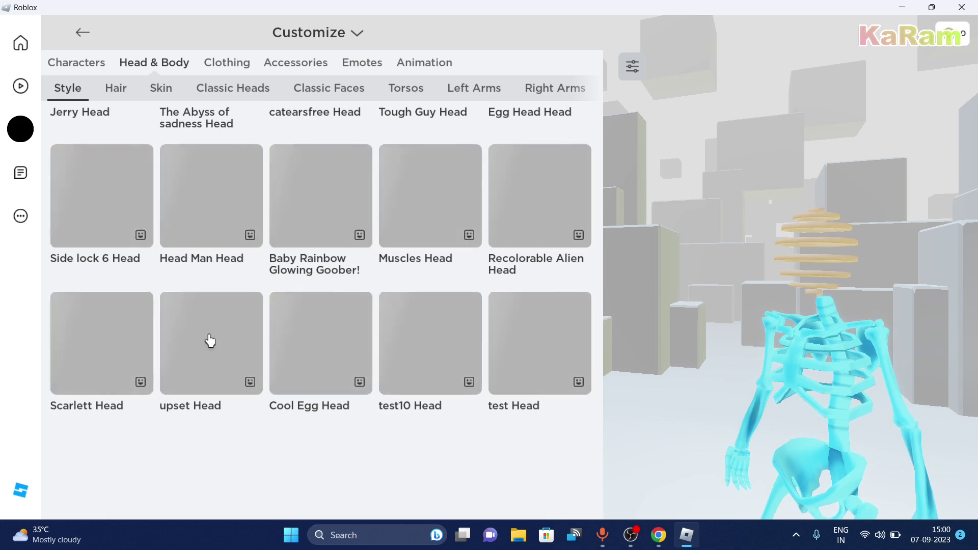
scroll(214, 275, "down", 3)
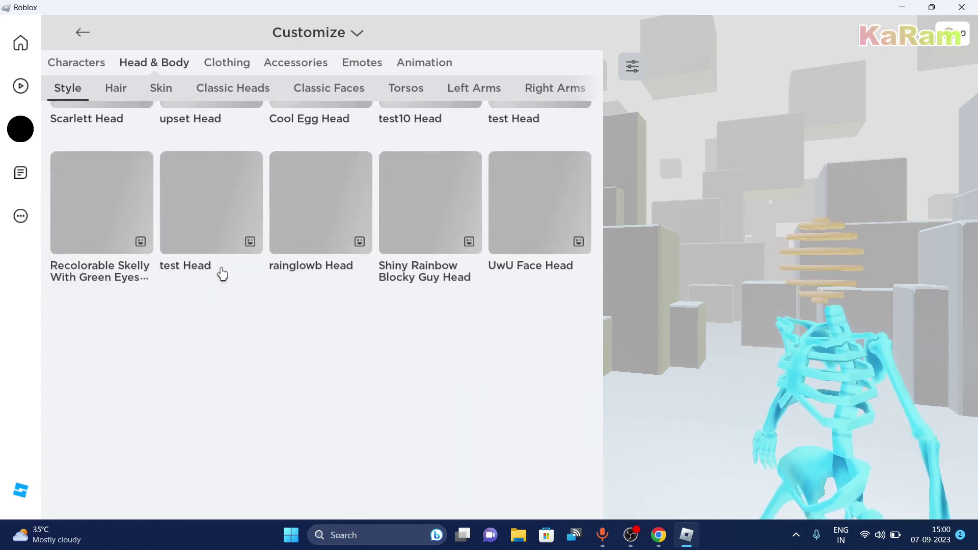
scroll(220, 277, "down", 2)
scroll(363, 240, "down", 2)
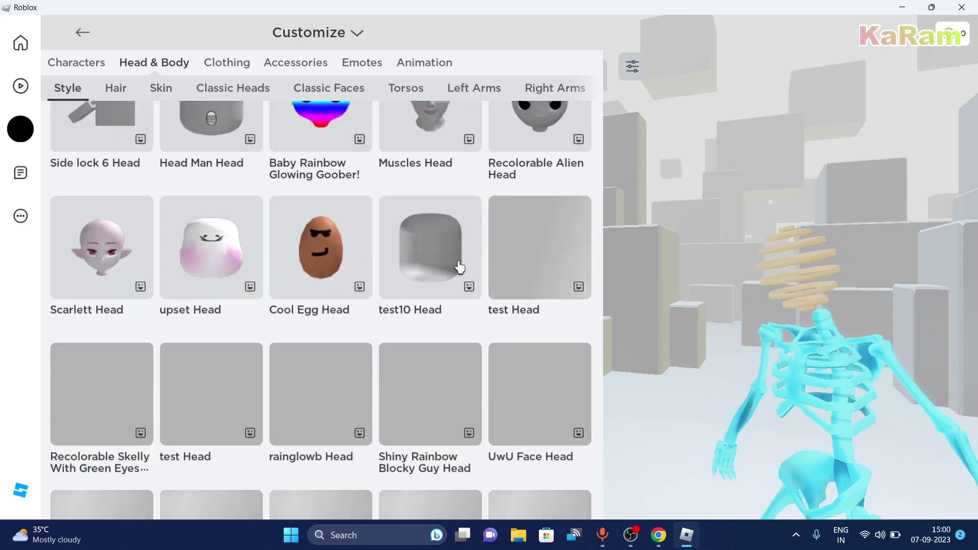
left_click(430, 258)
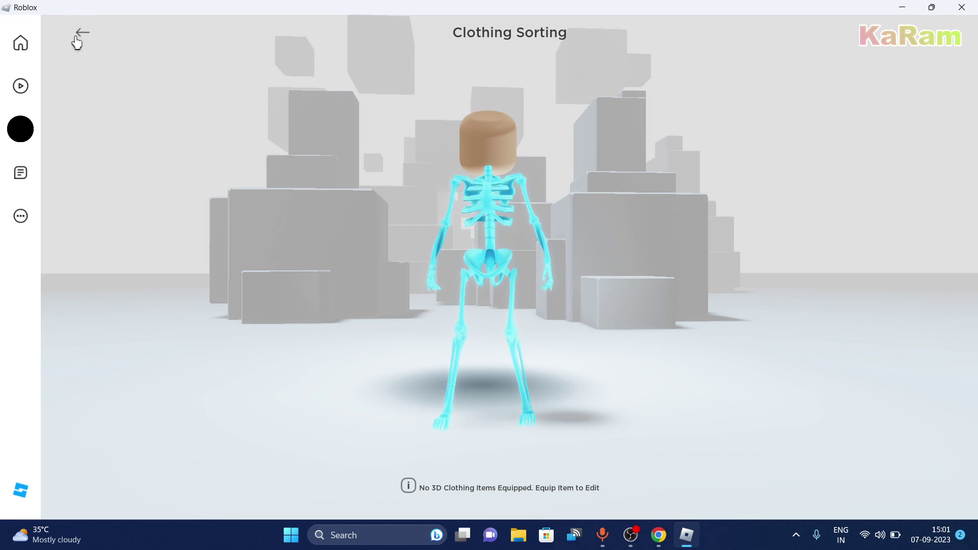
- Re-equip the Ring Head so the skeleton avatar appears headless
left_click(207, 150)
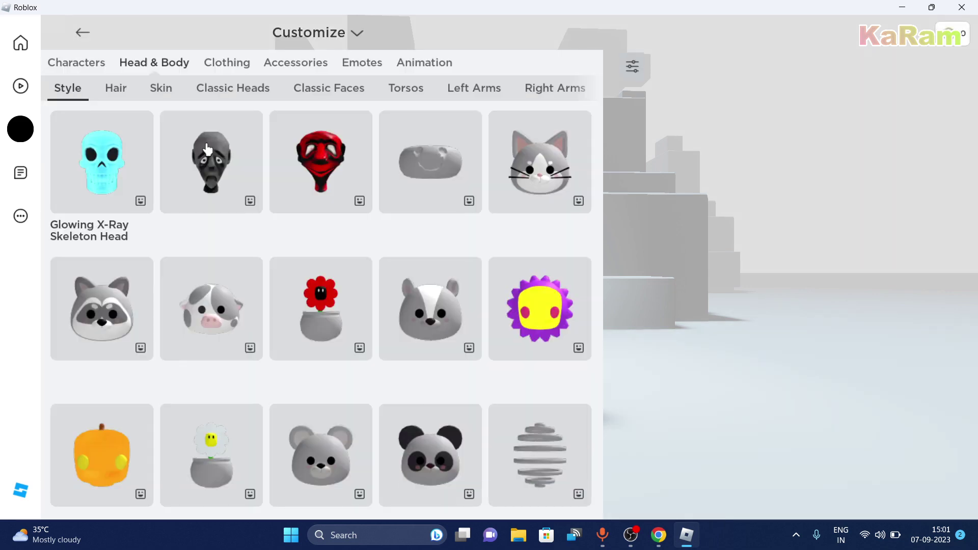
scroll(375, 419, "down", 2)
scroll(530, 294, "down", 1)
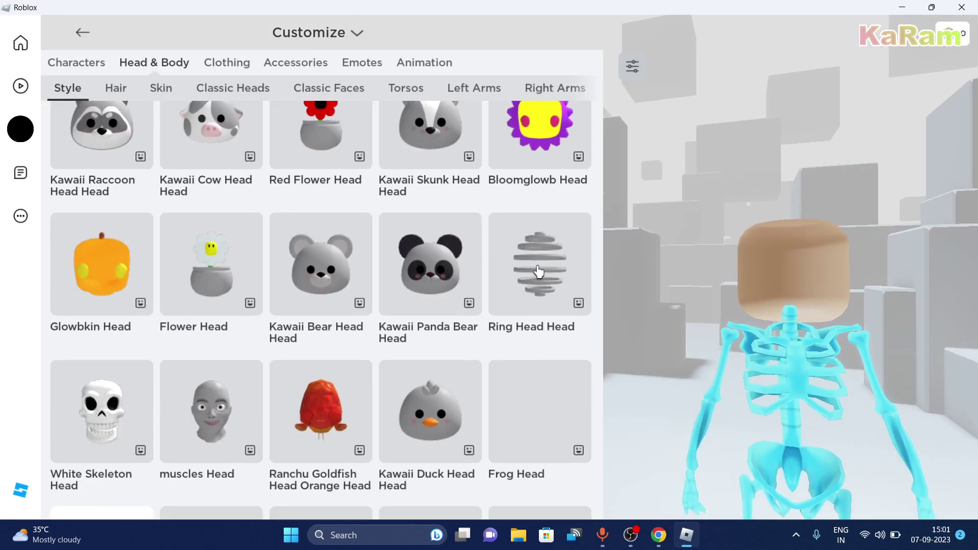
left_click(535, 280)
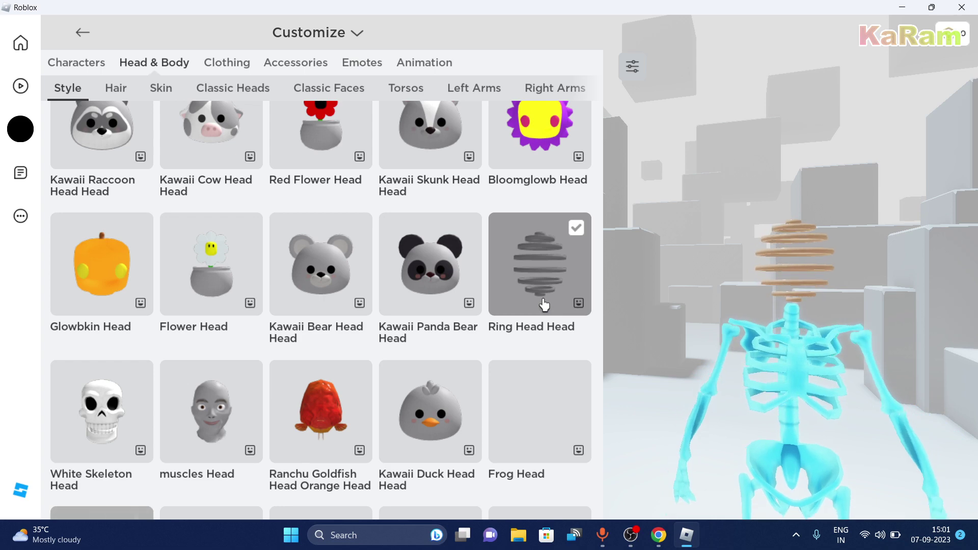
scroll(405, 395, "down", 3)
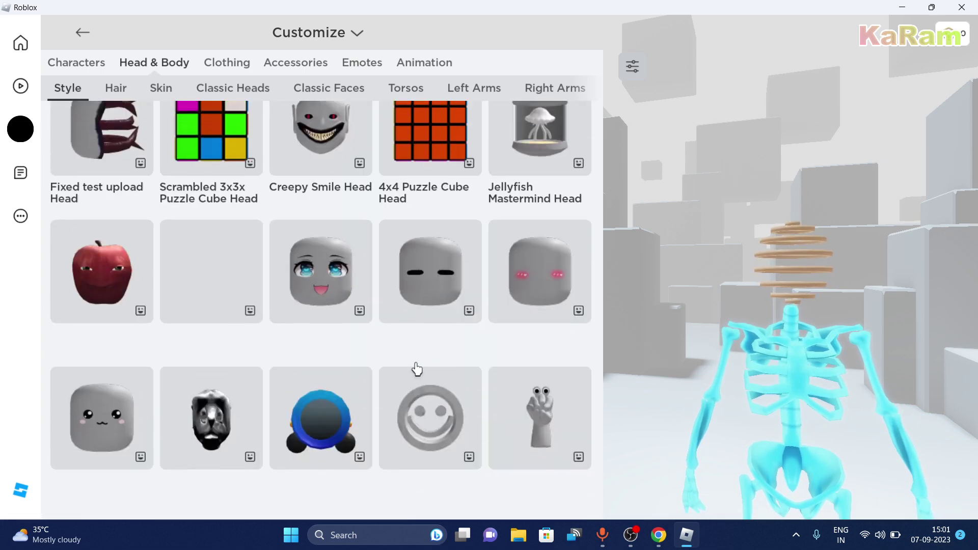
scroll(467, 310, "down", 3)
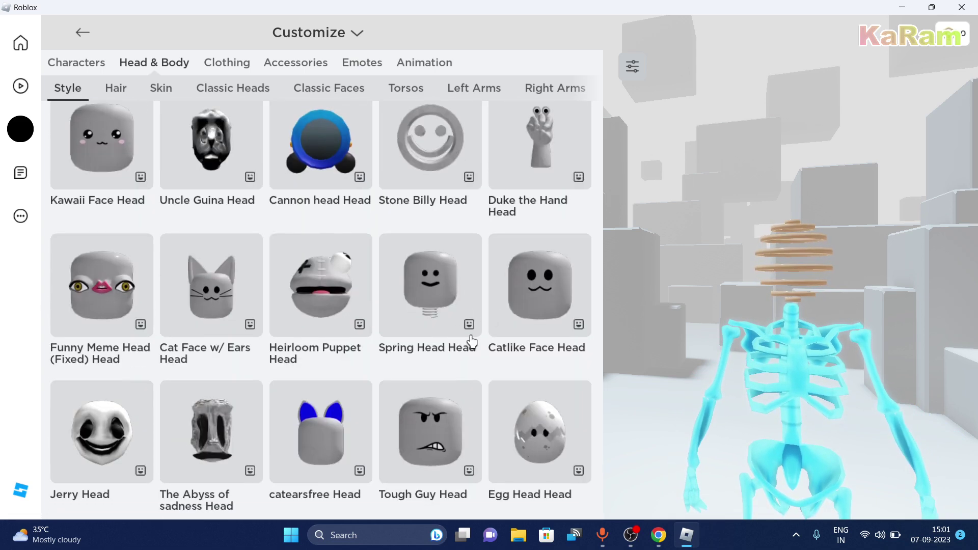
scroll(485, 345, "down", 3)
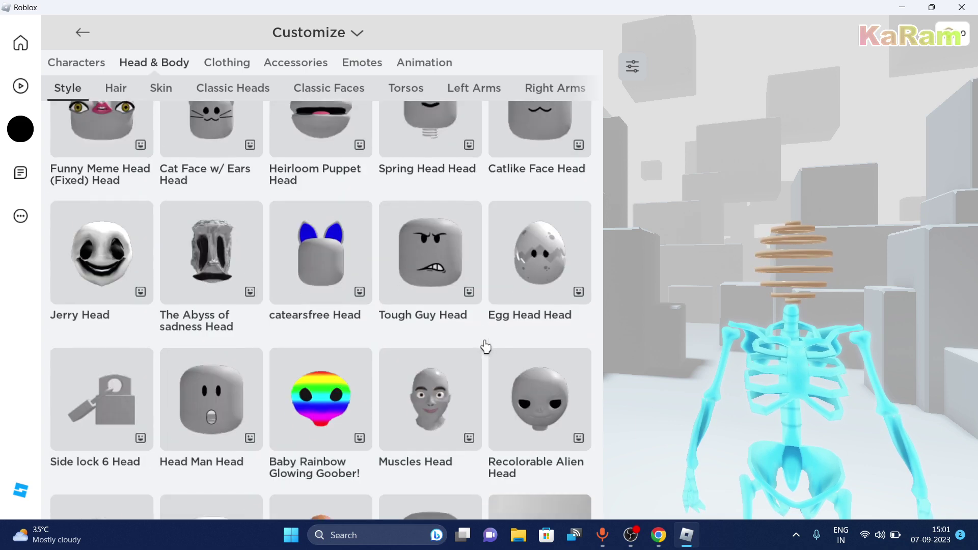
scroll(469, 349, "down", 3)
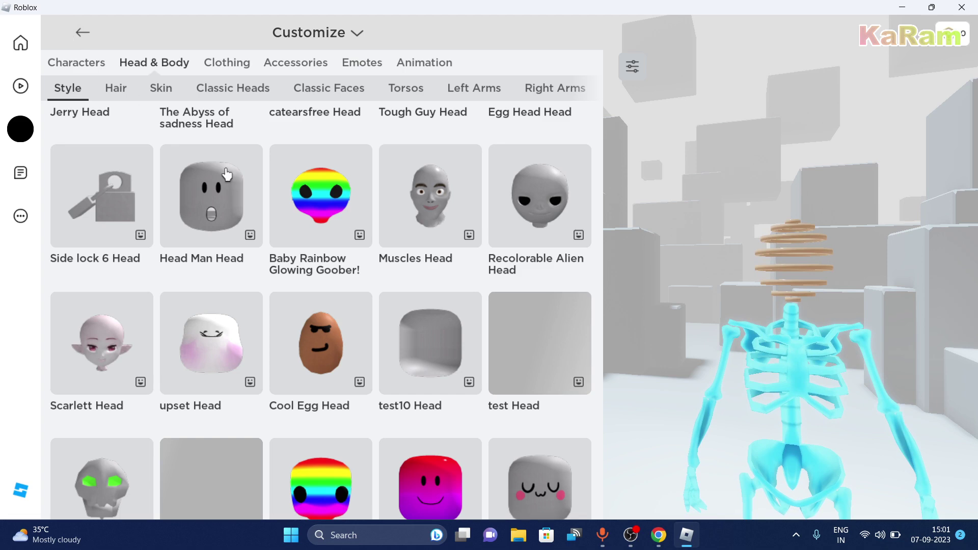
- Leave the customizer for the Avatar page showing the ring-headed skeleton
left_click(604, 222)
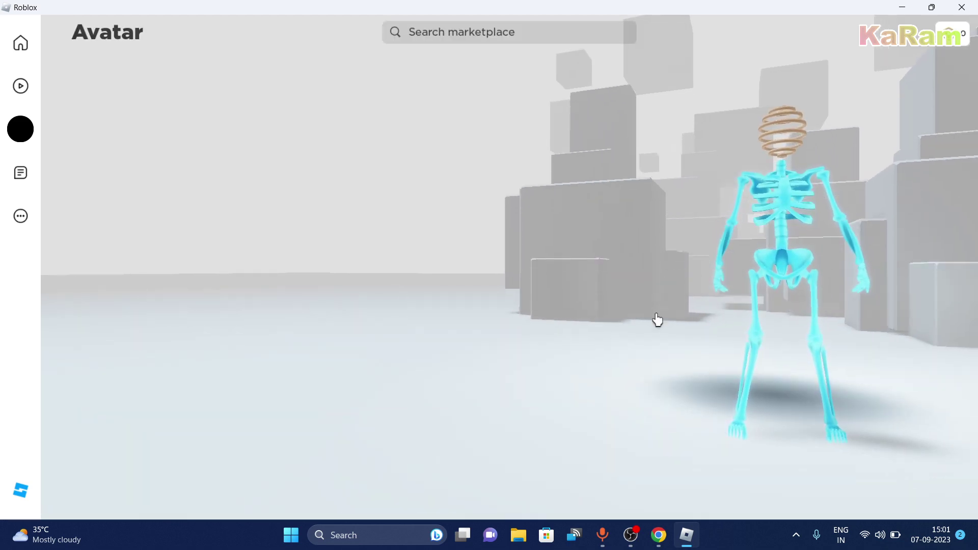